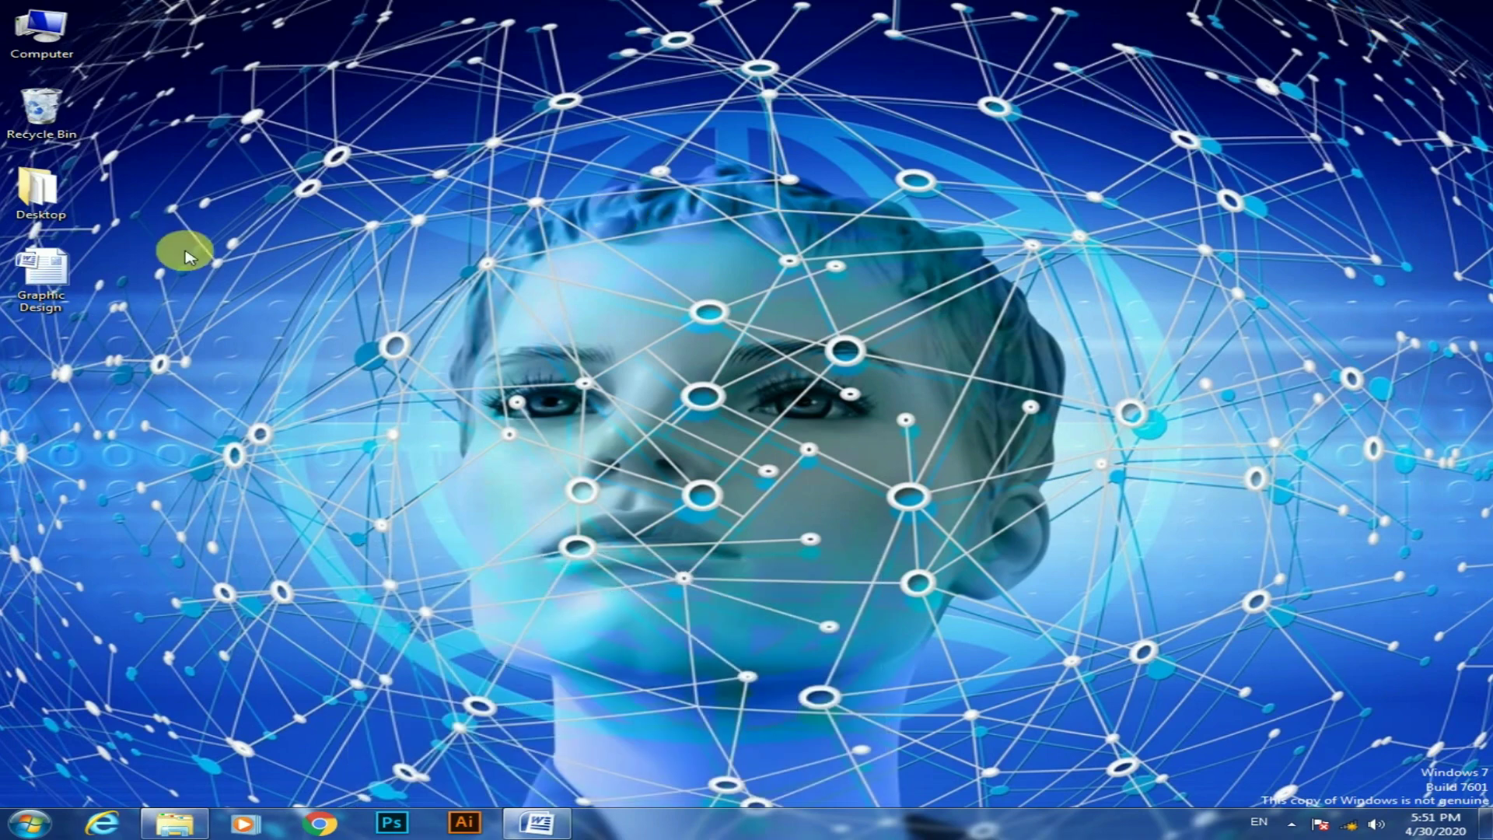
Step: Switch to Photoshop, start a new document, and browse the Saved and Photo presets
click(398, 822)
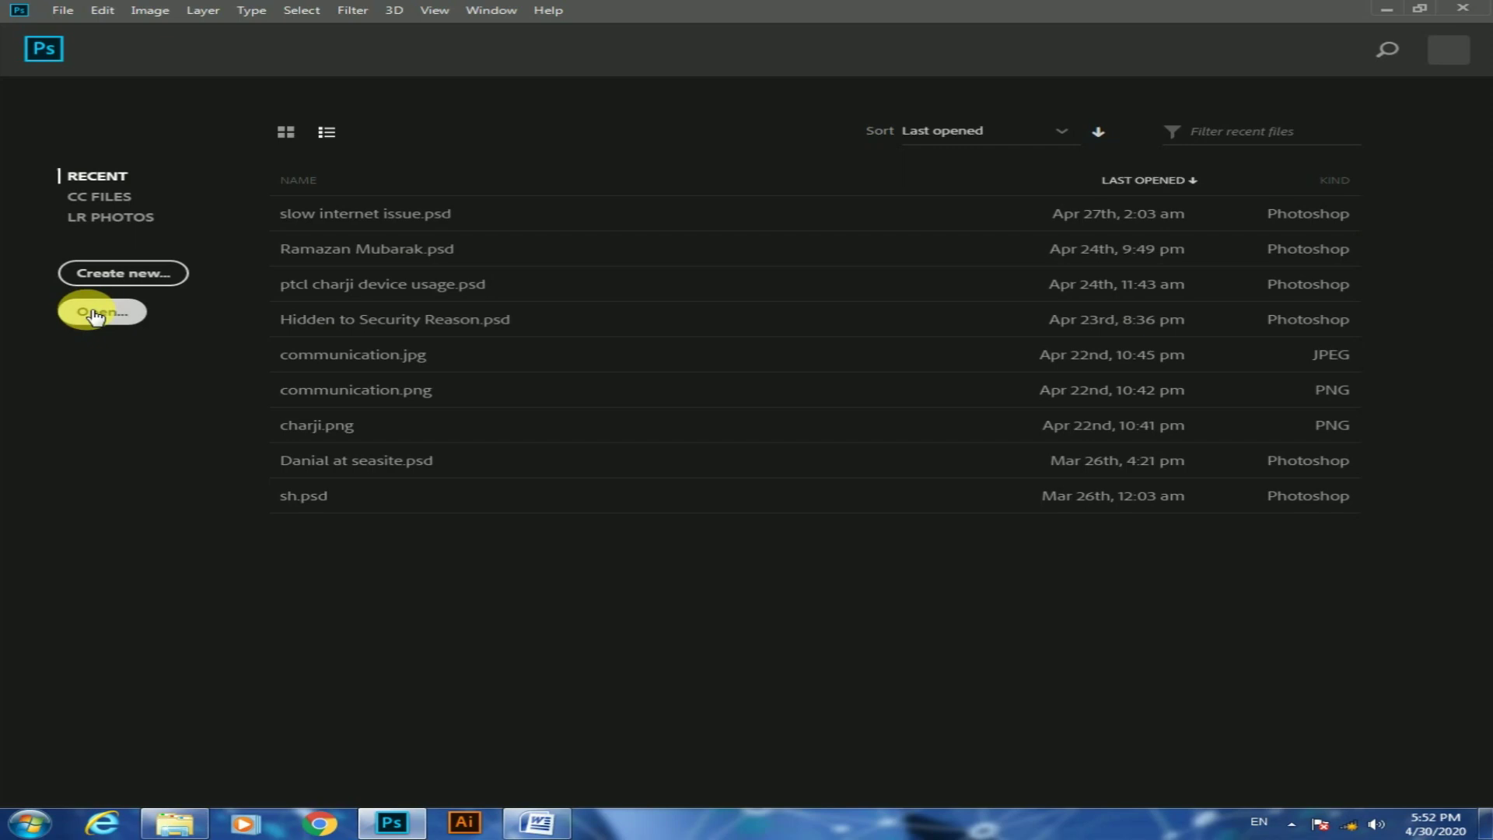
click(171, 278)
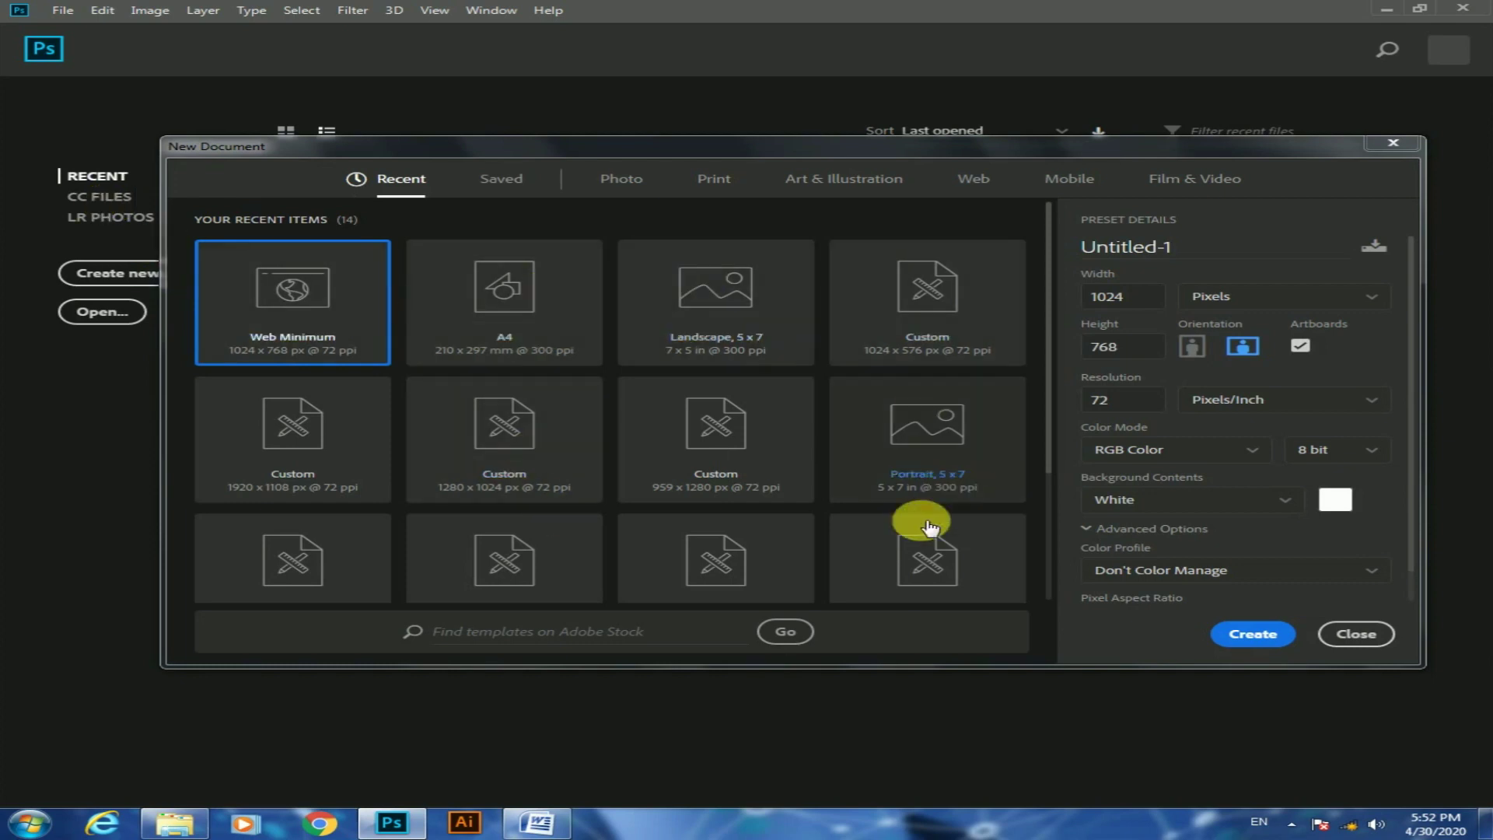
click(507, 182)
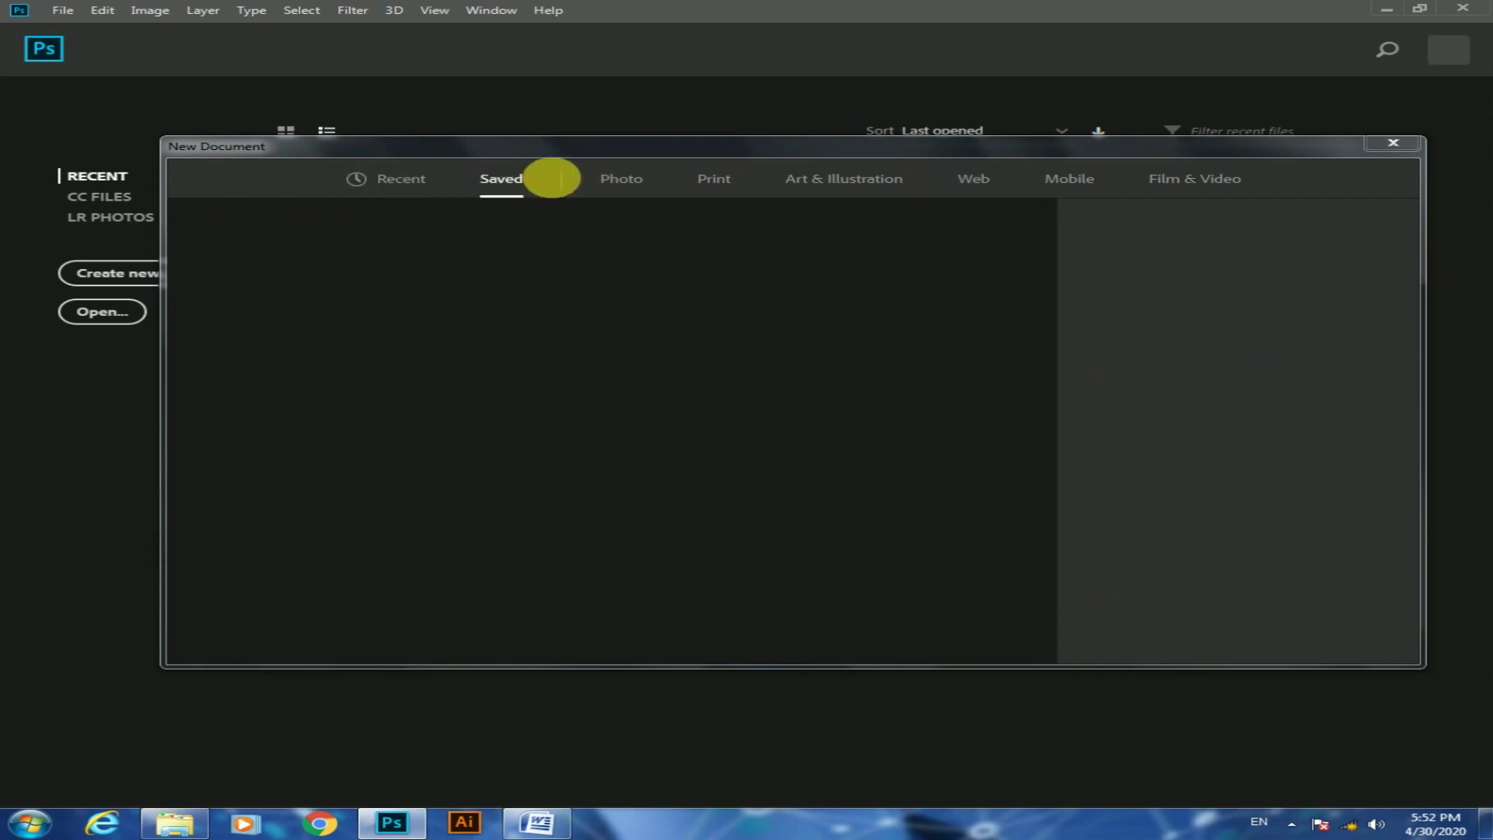
click(622, 183)
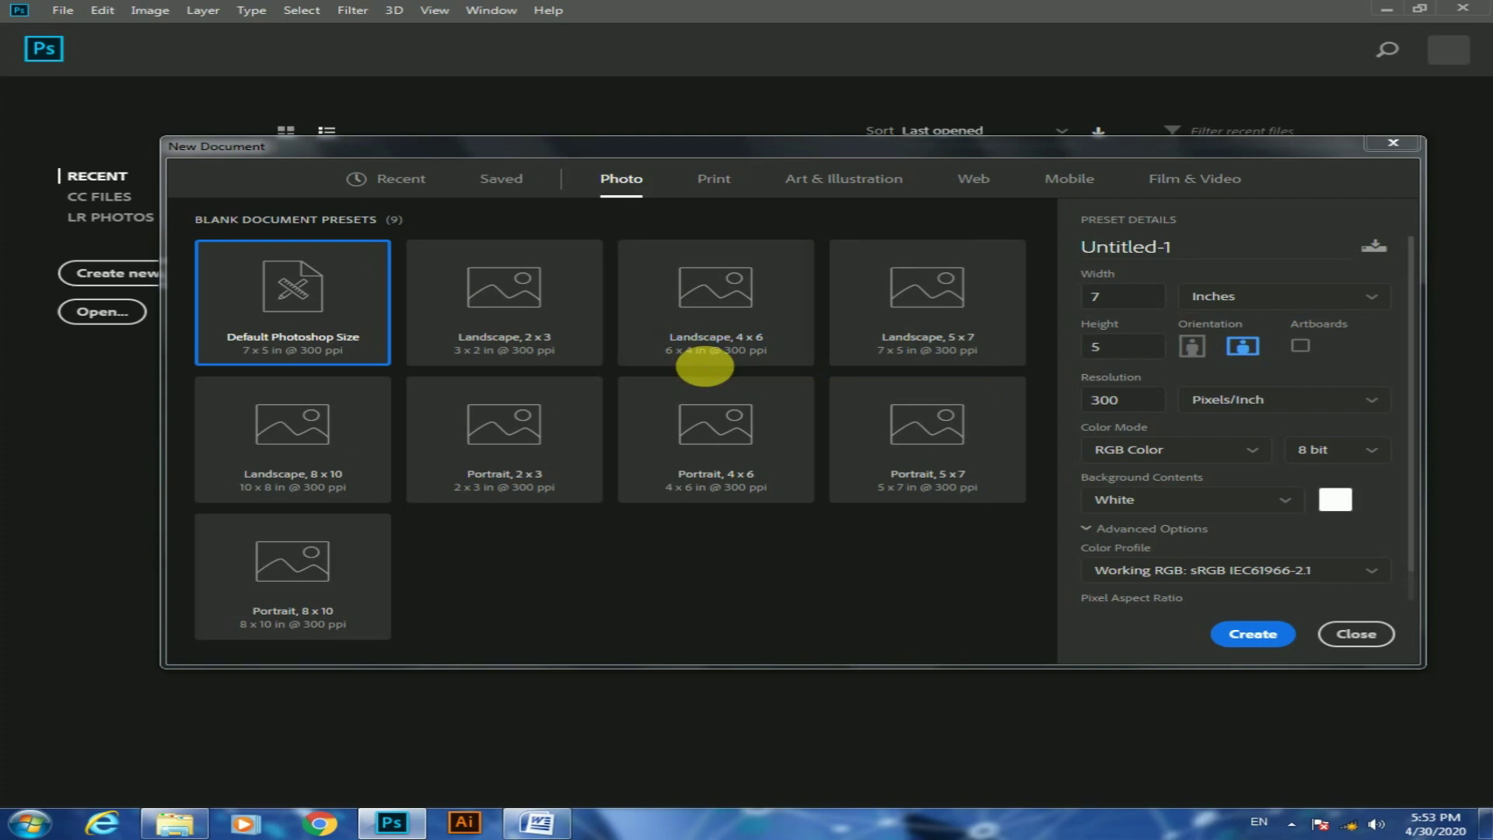
Step: Examine the width setting and its available measurement units for the Default Photoshop Size preset
click(1112, 292)
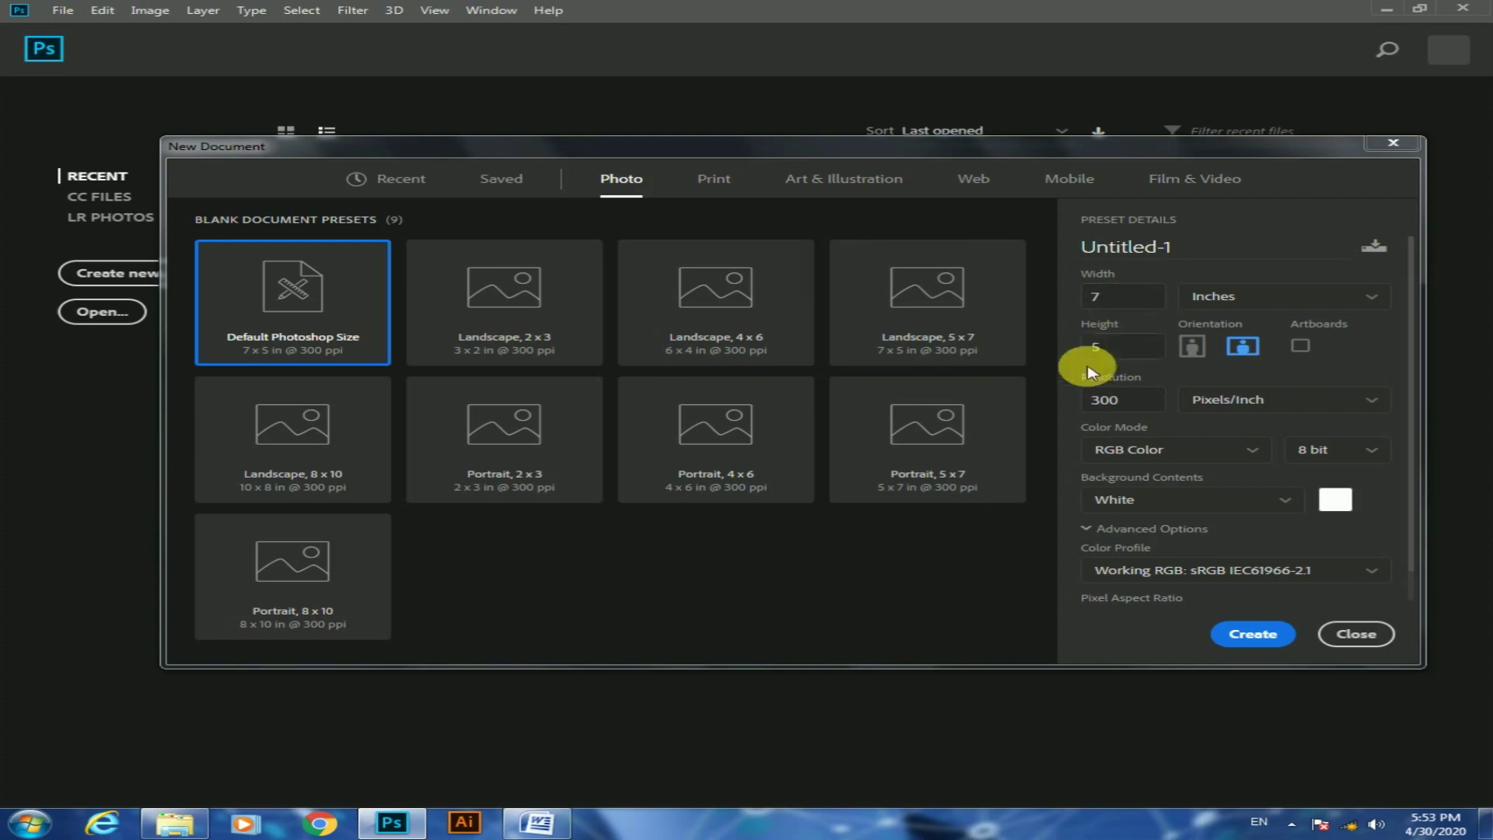
click(1244, 298)
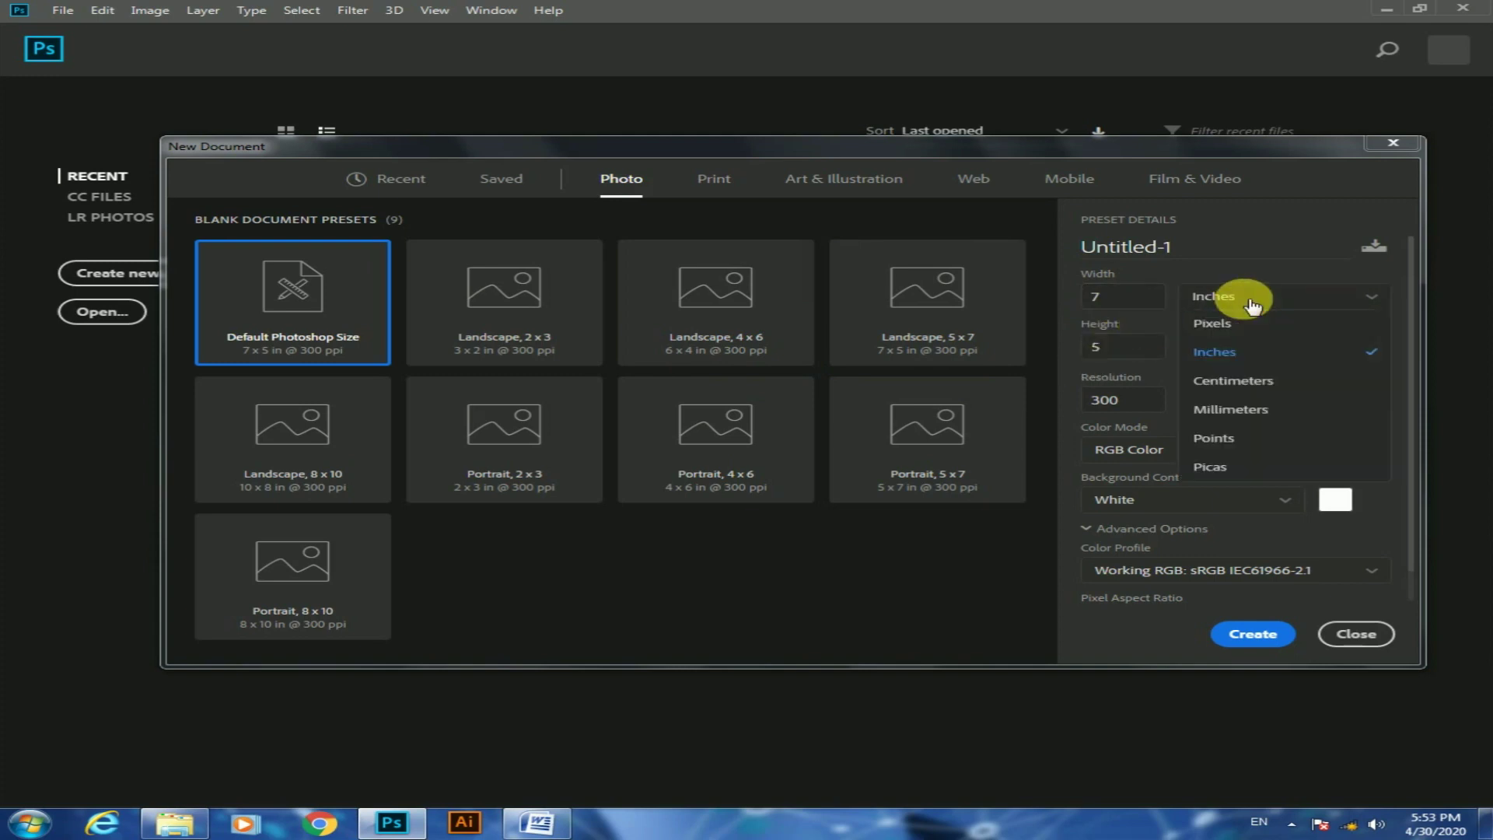
click(1243, 301)
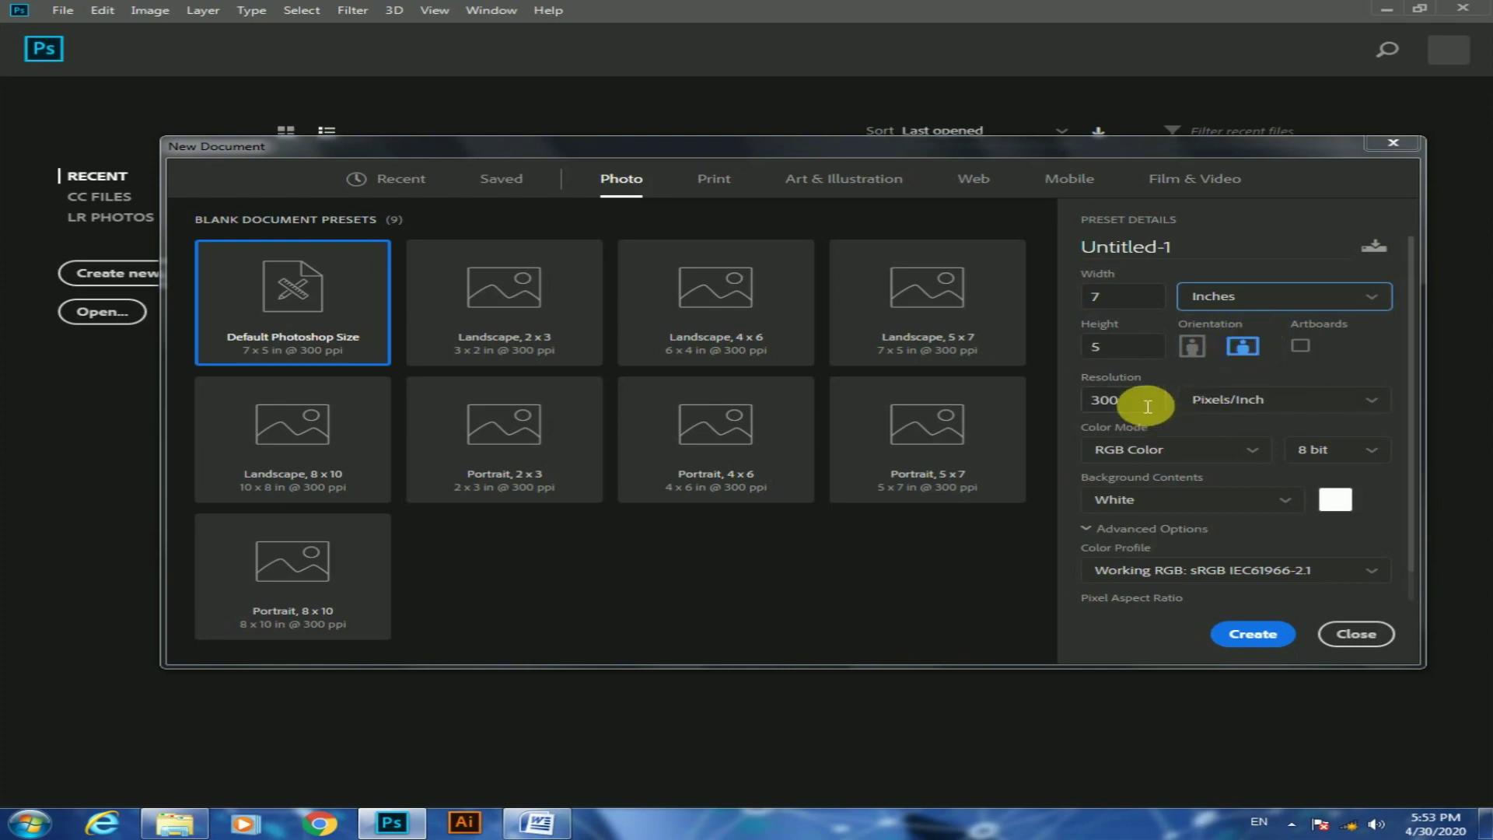
Step: Try a resolution of 72 pixels/inch and CMYK Color mode for the Default Photoshop Size document
drag(1147, 406, 1087, 405)
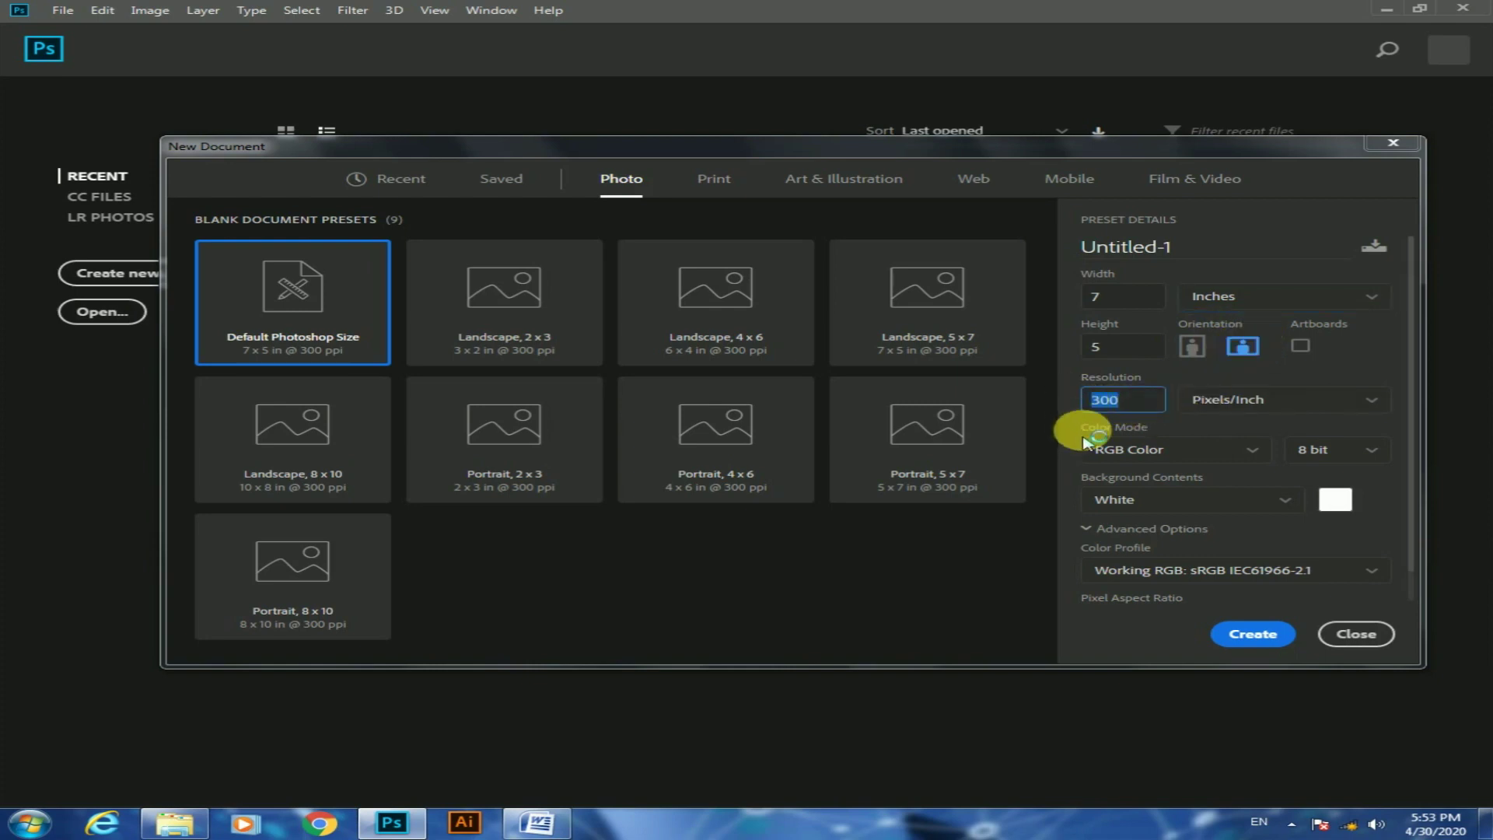
text(72)
click(1175, 431)
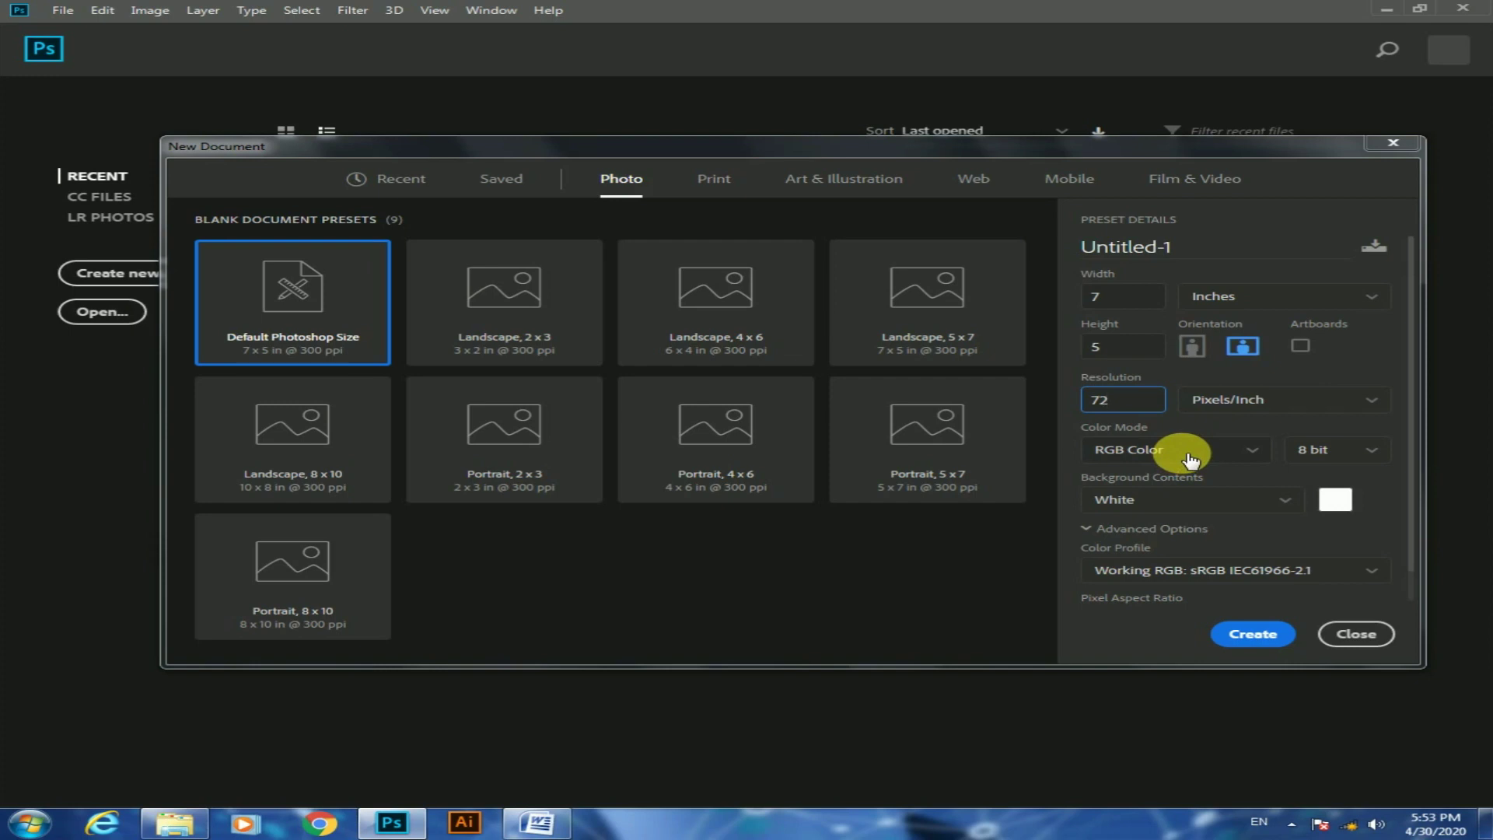
click(1190, 459)
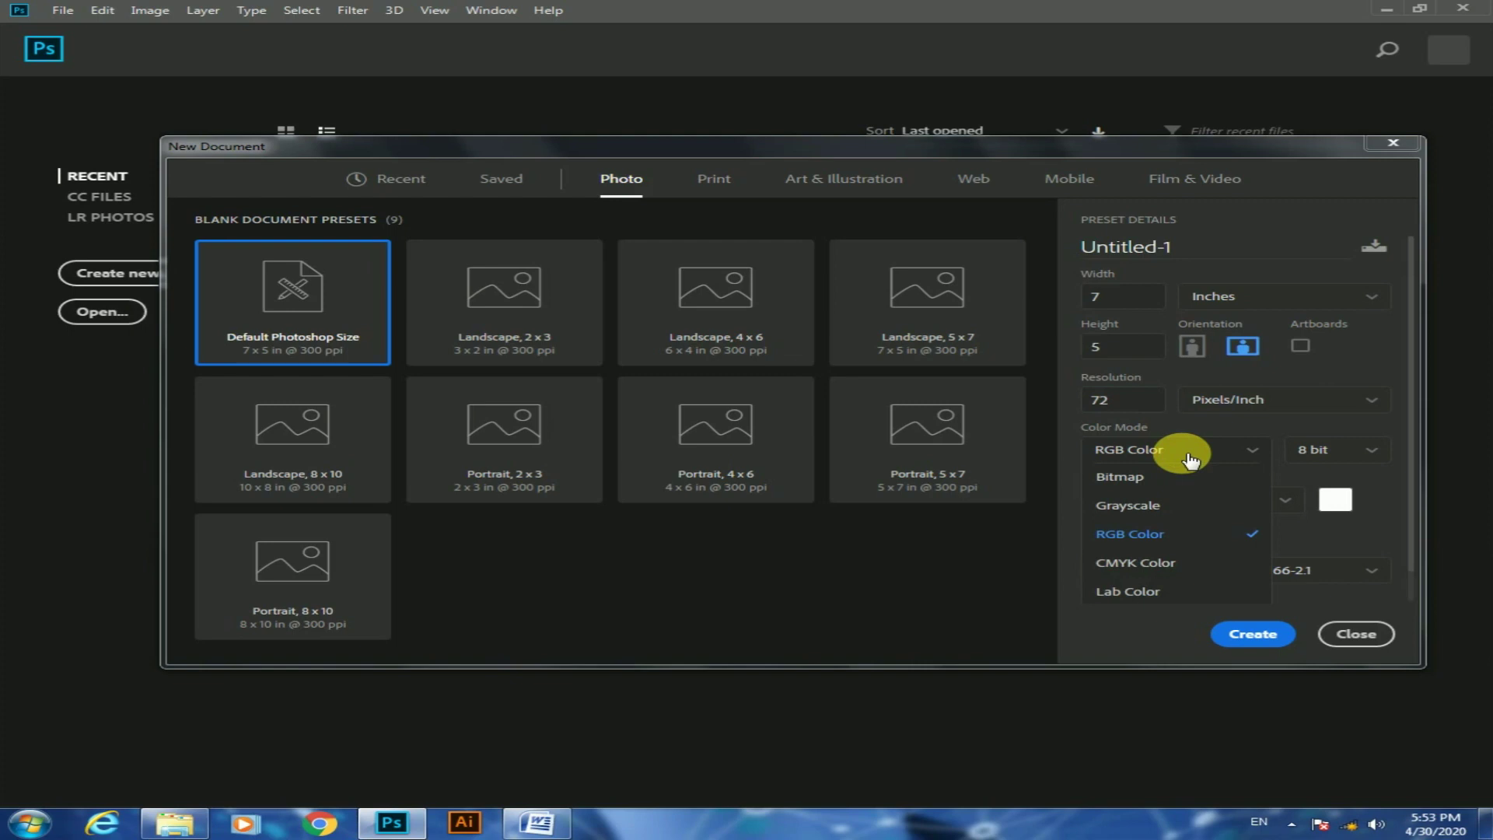
click(1196, 567)
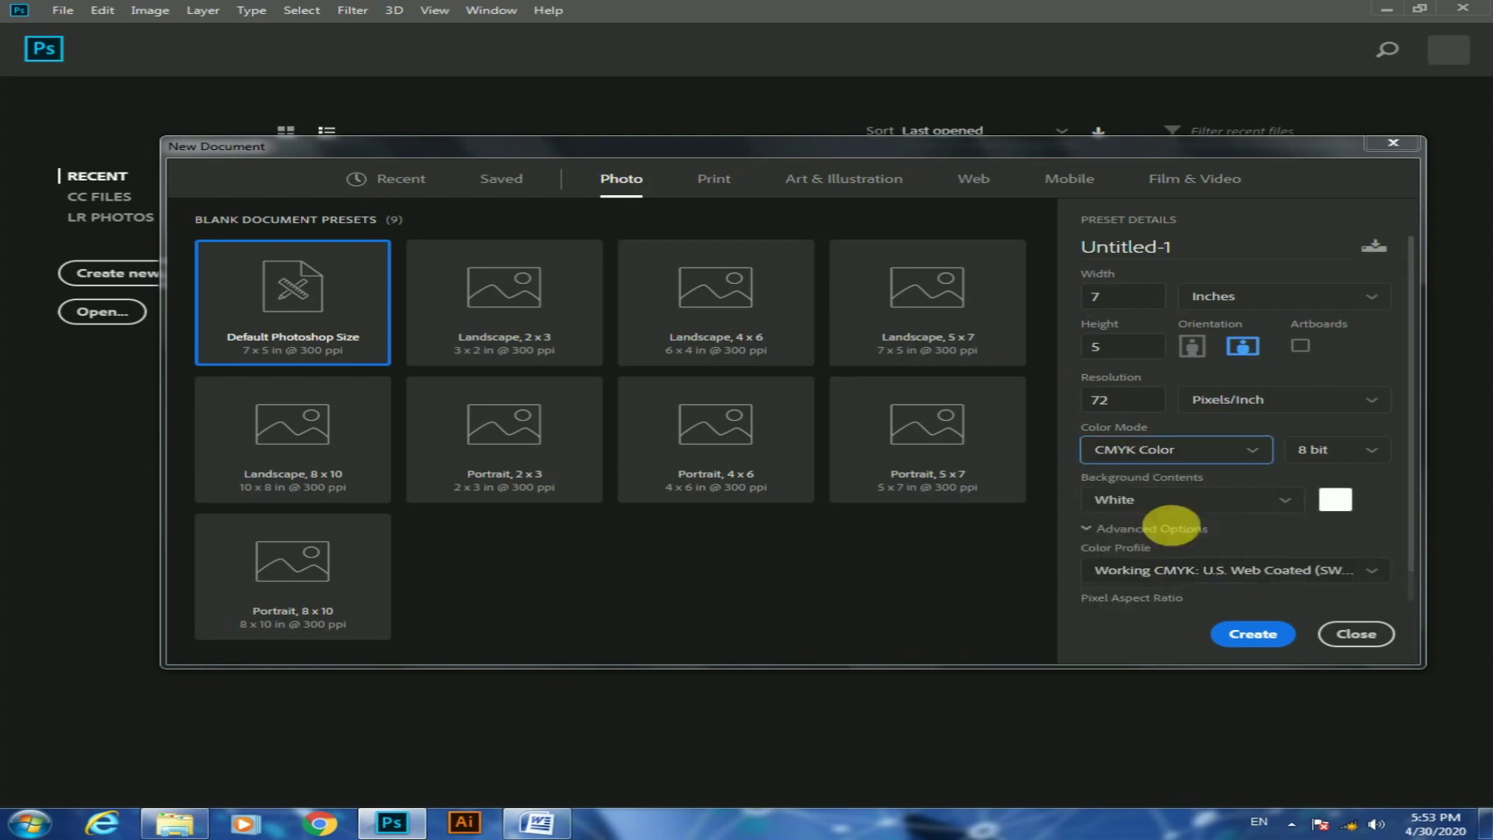
click(1166, 454)
click(1167, 453)
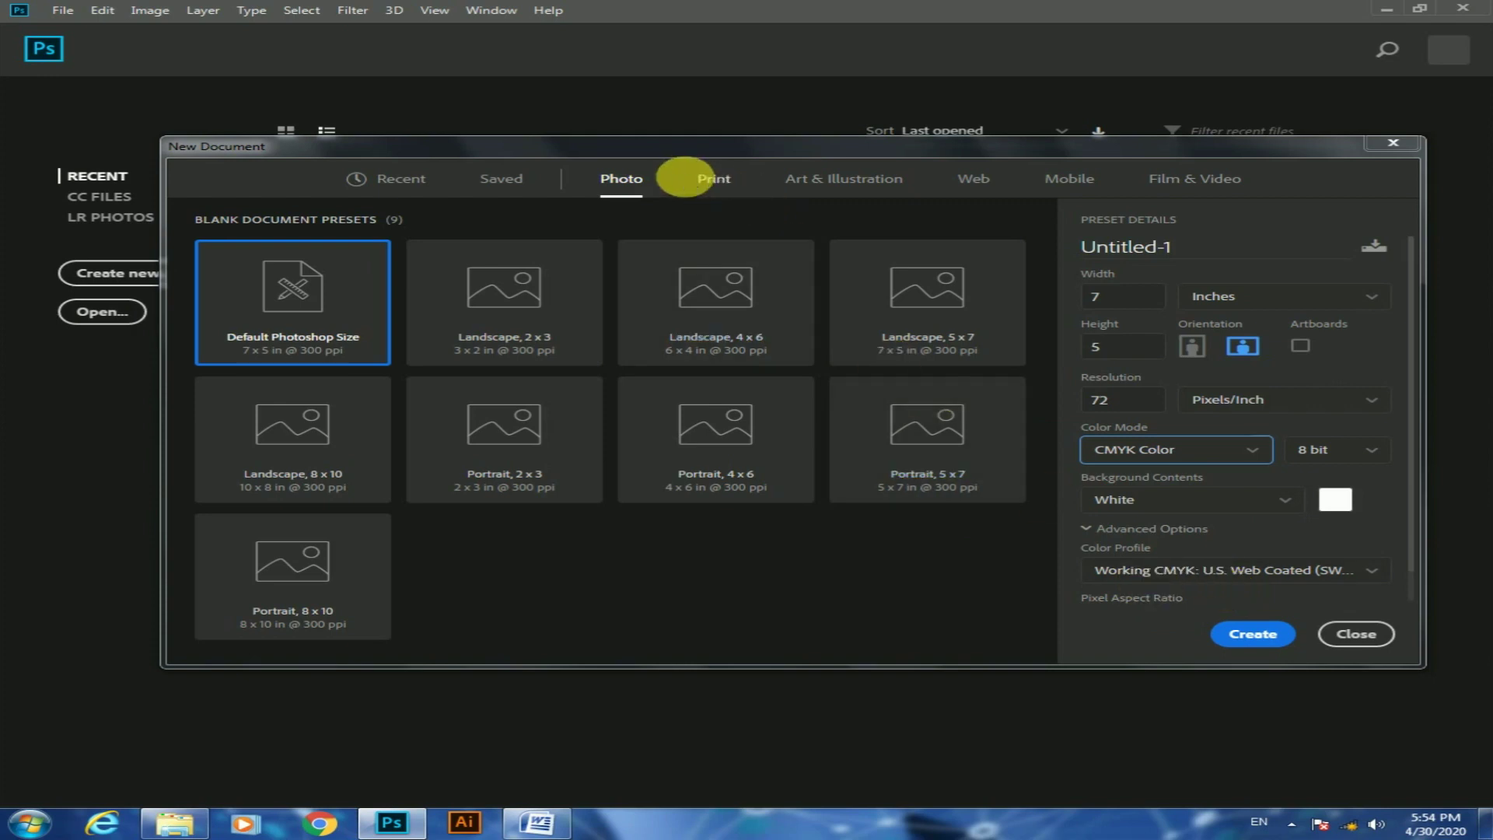
Step: Look through the Print, Art & Illustration, Web, Mobile, and Film & Video document presets
click(717, 185)
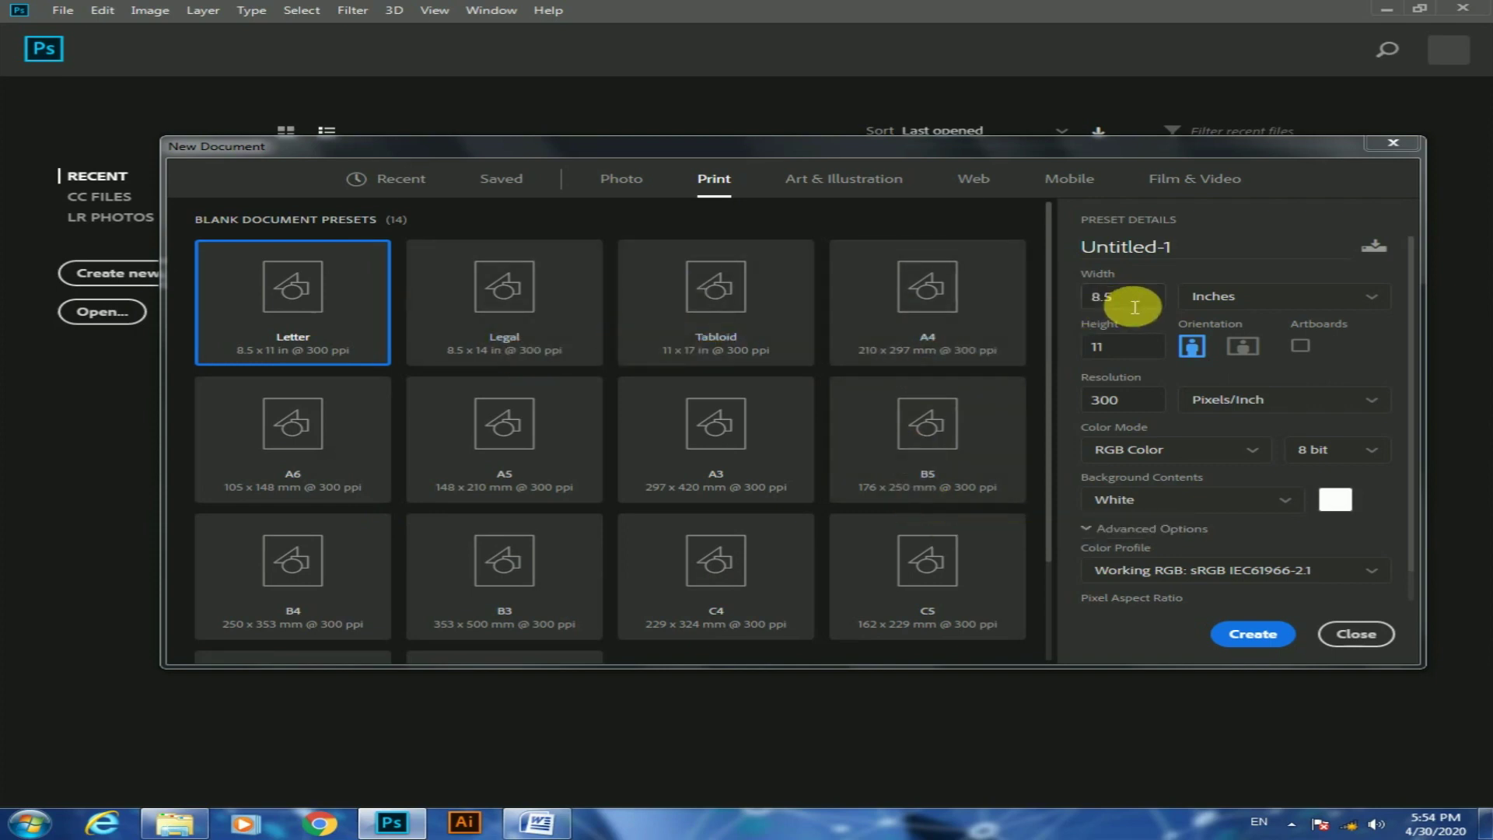
click(862, 178)
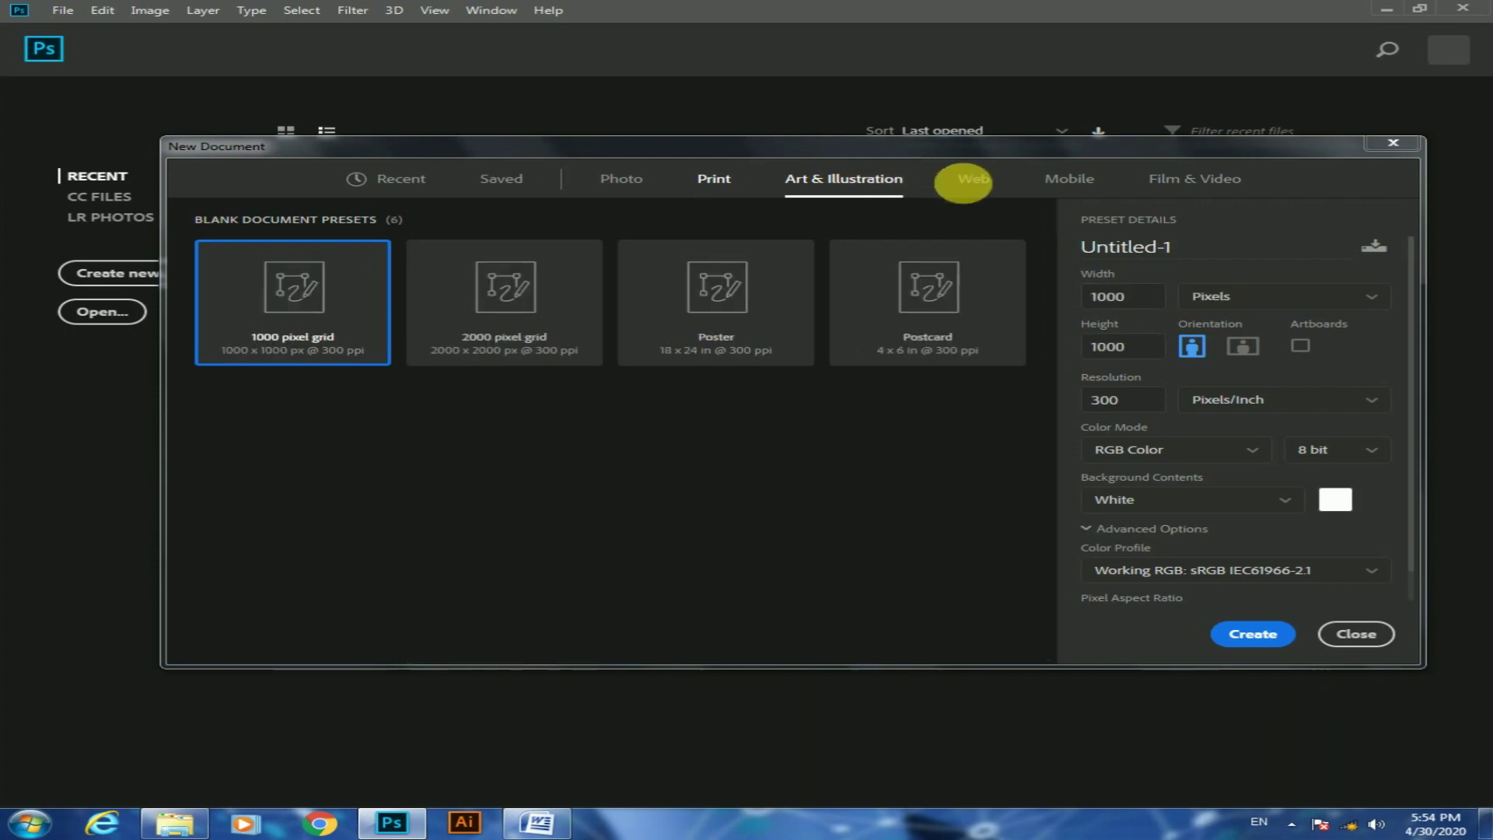
click(975, 185)
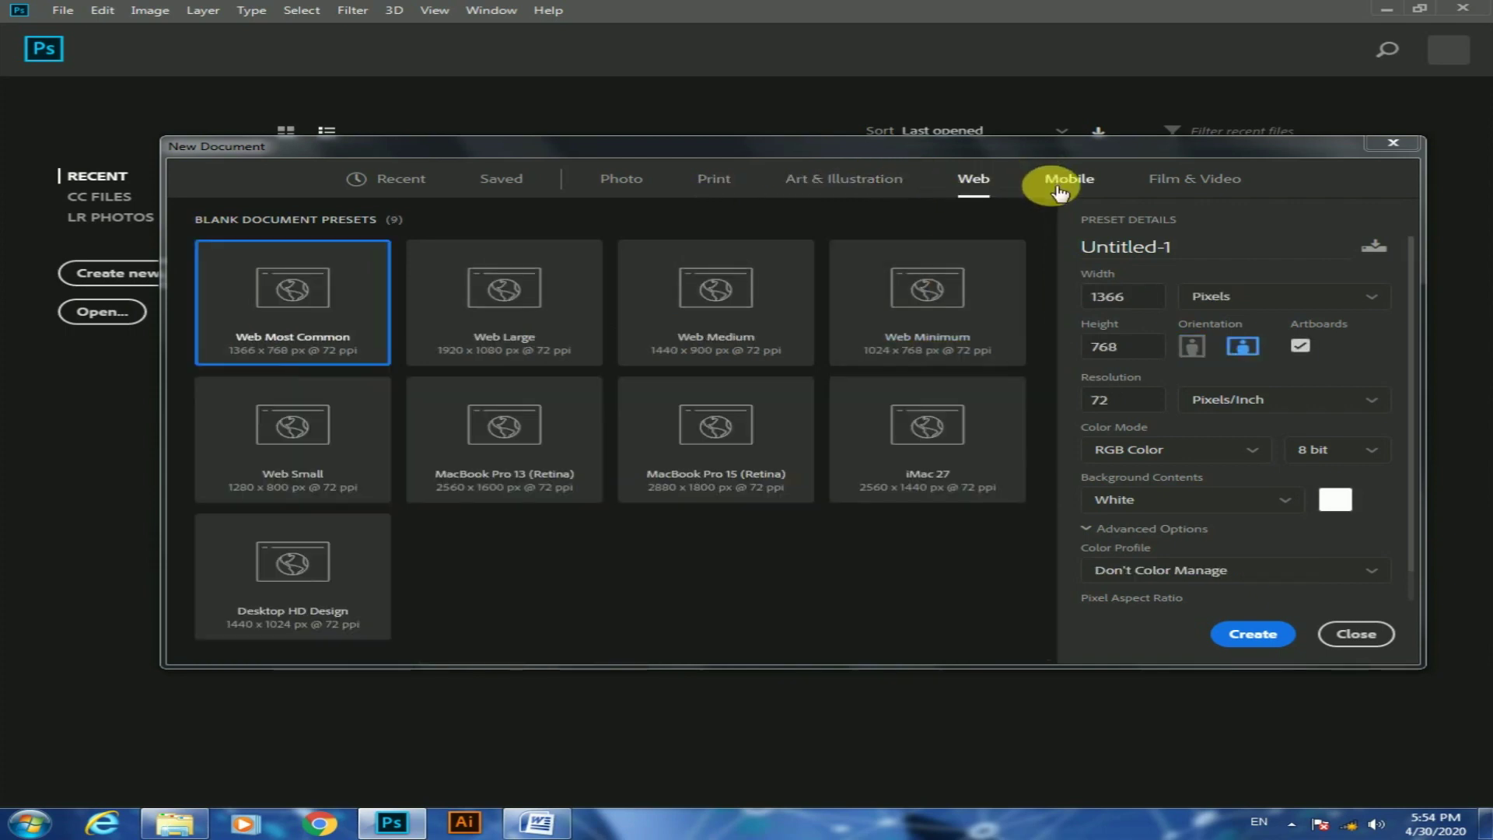
click(1057, 187)
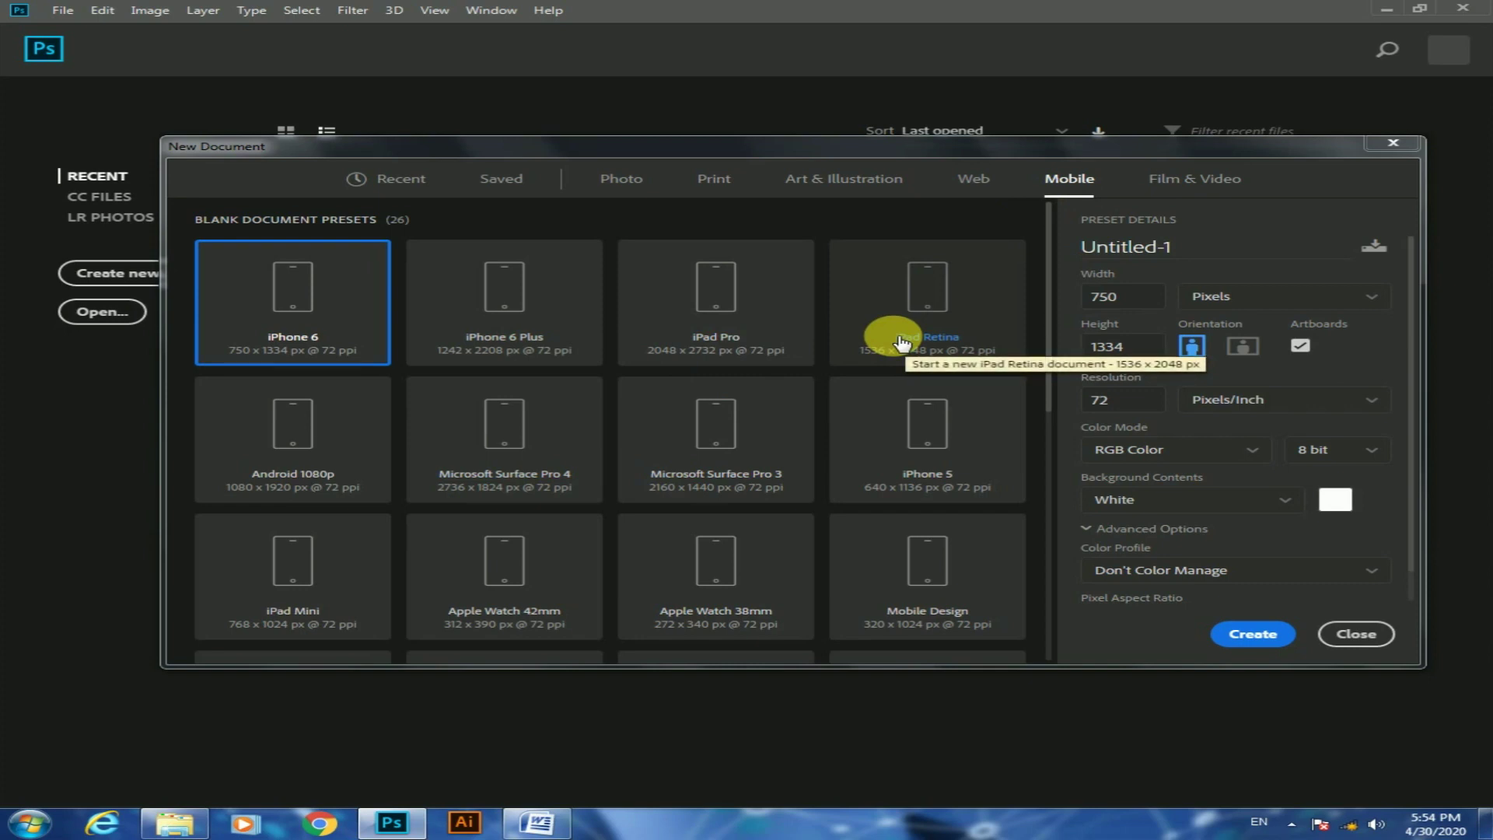
click(1164, 178)
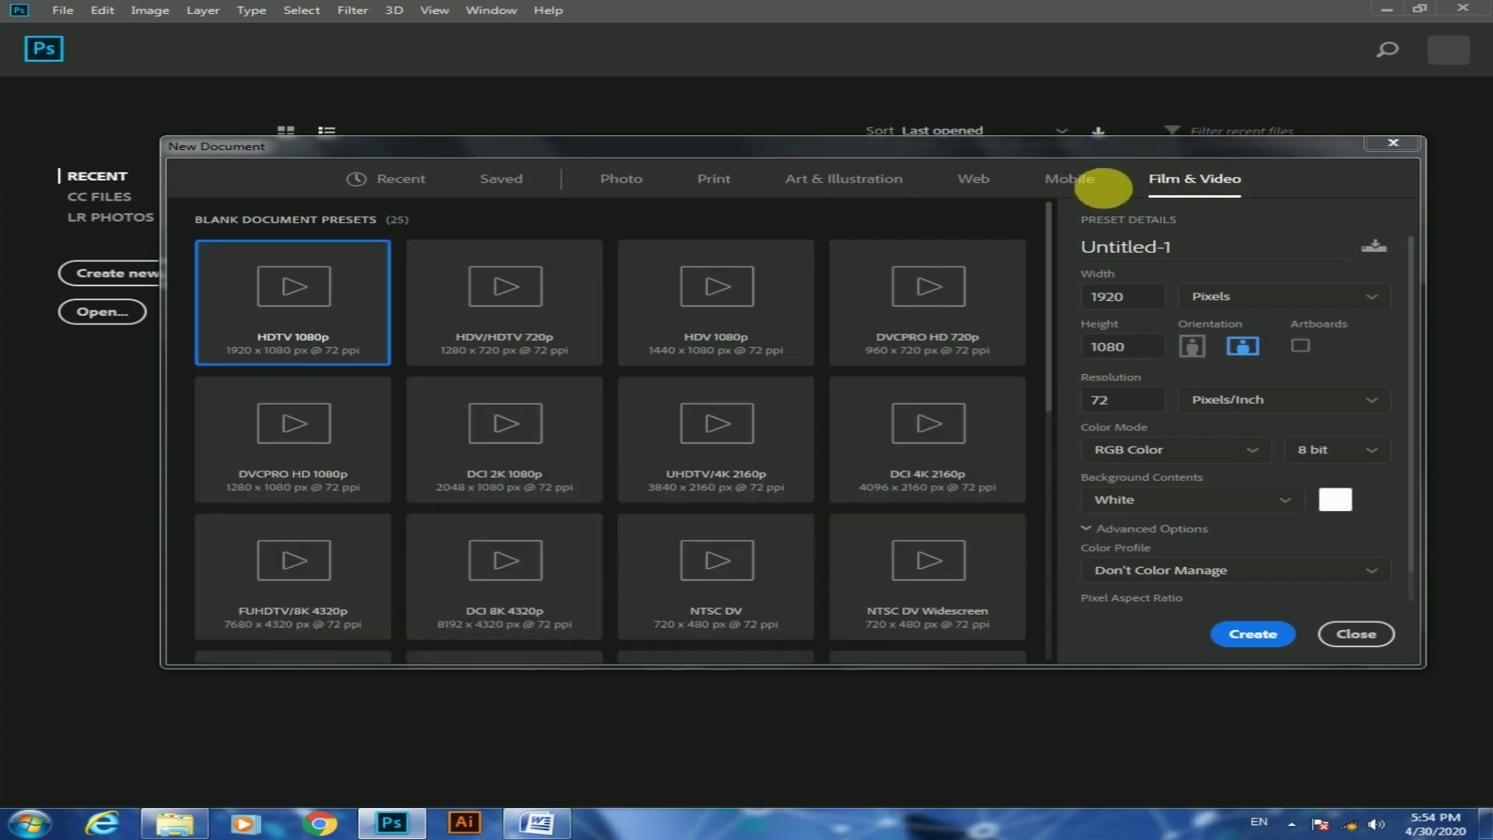
Step: Create a document from the Web Minimum preset at 1024 x 768 px and 72 ppi
click(977, 187)
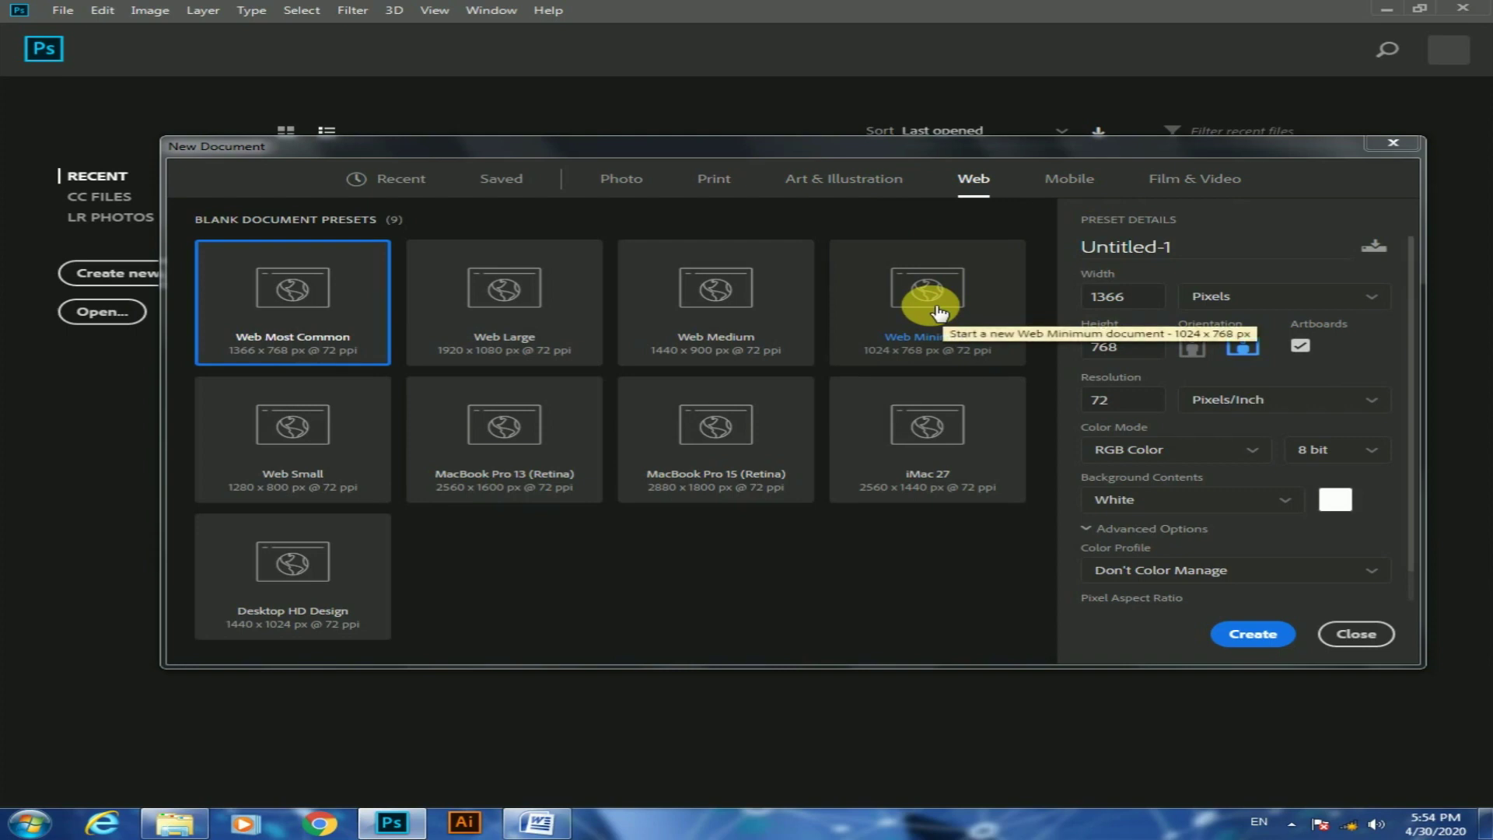
click(939, 311)
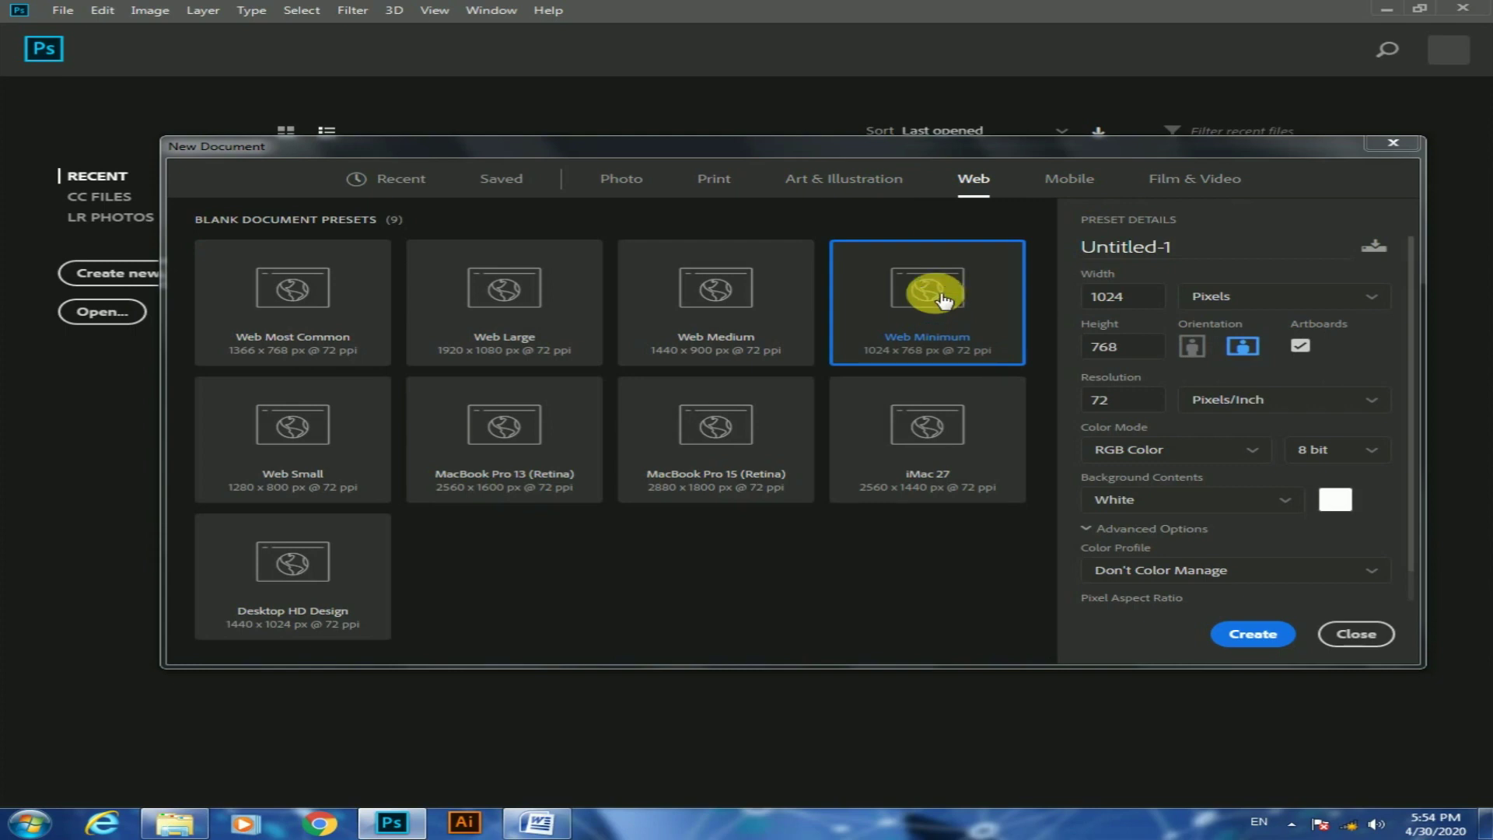
click(1250, 634)
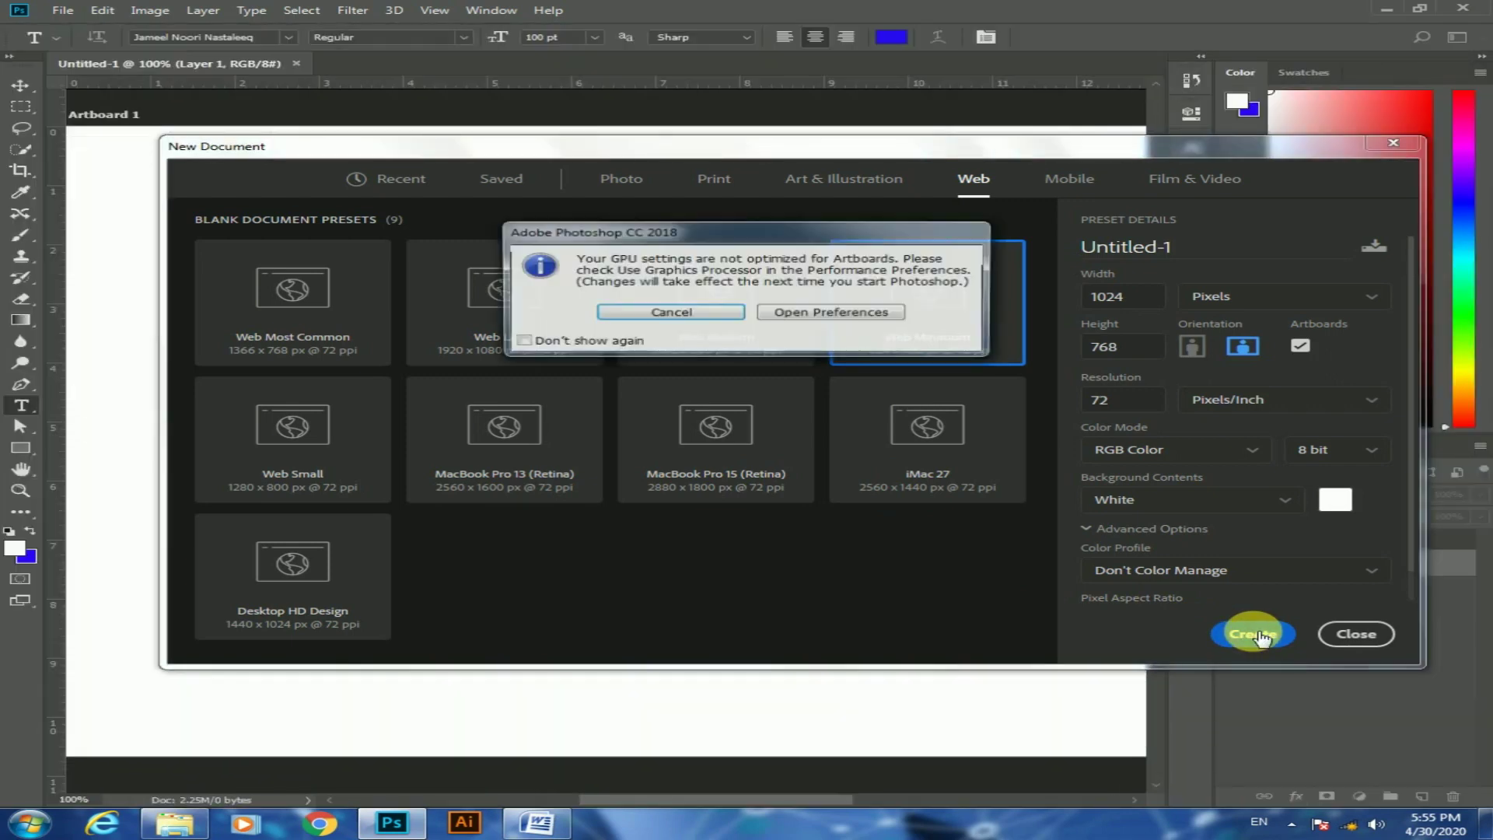
click(690, 317)
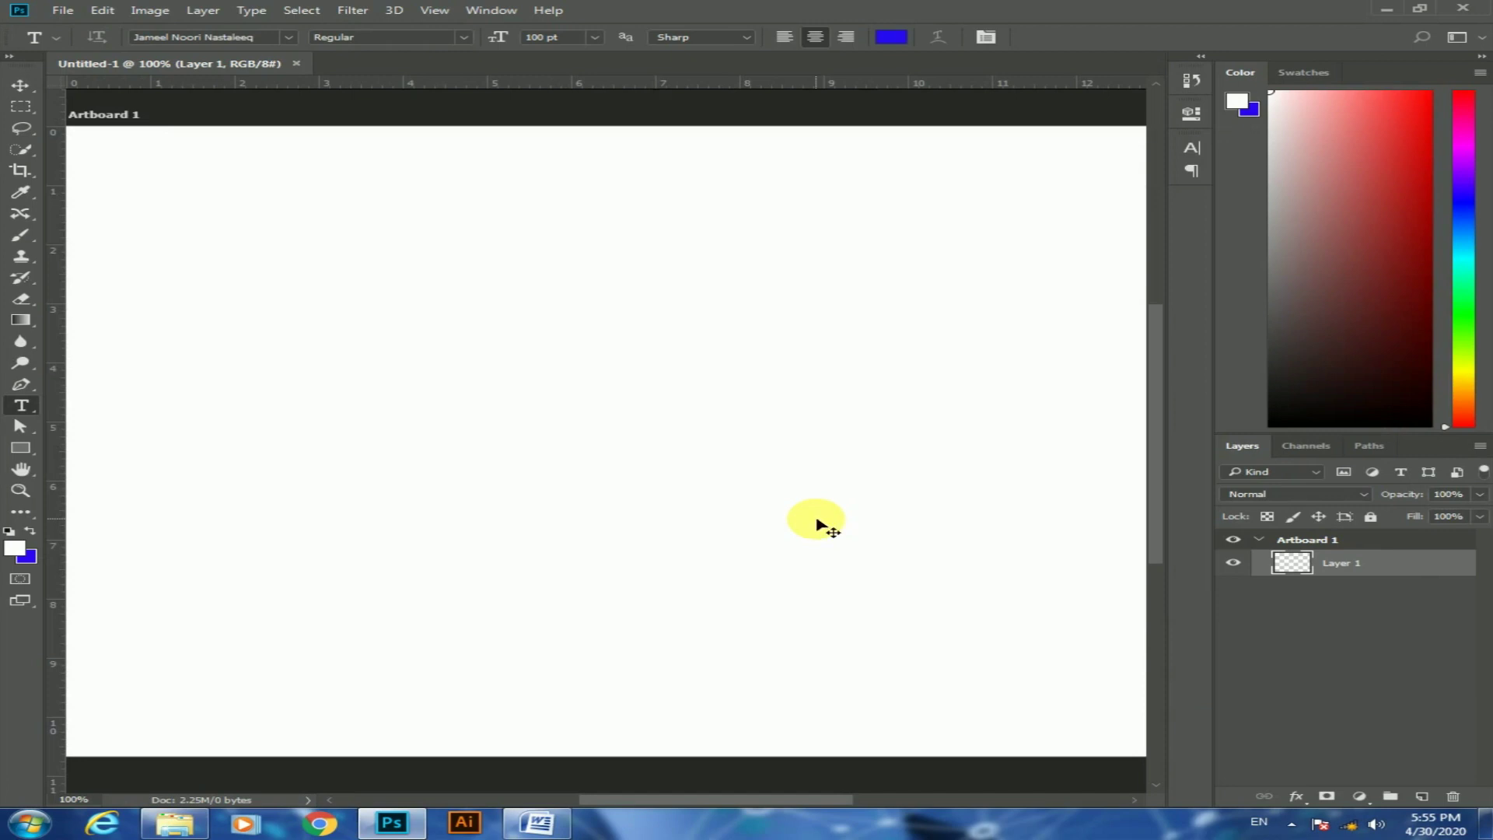
Step: Show the variants of the marquee tool, with the Rectangular Marquee Tool active
scroll(817, 524, down, 1)
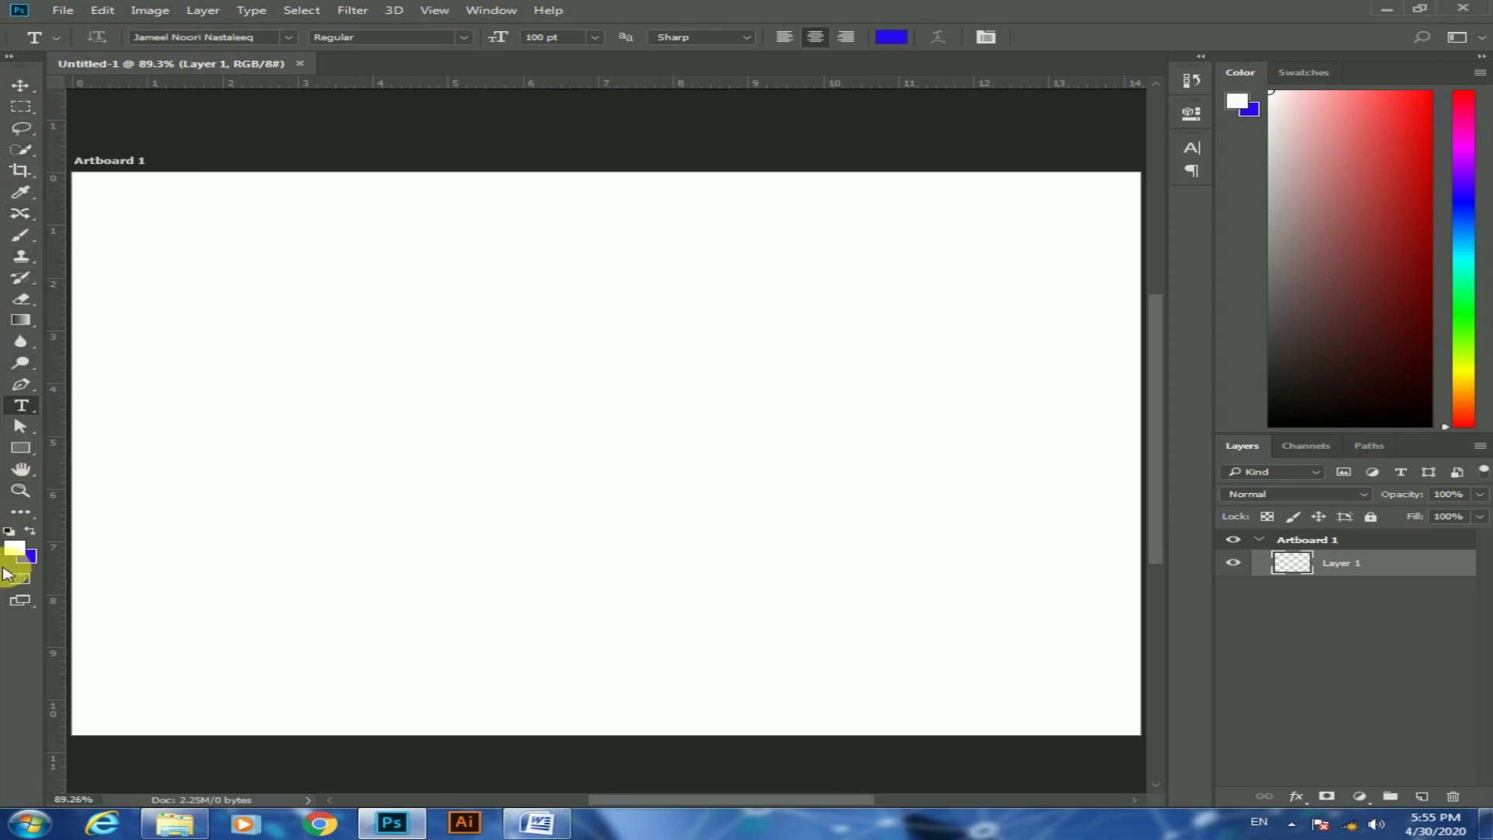
click(34, 116)
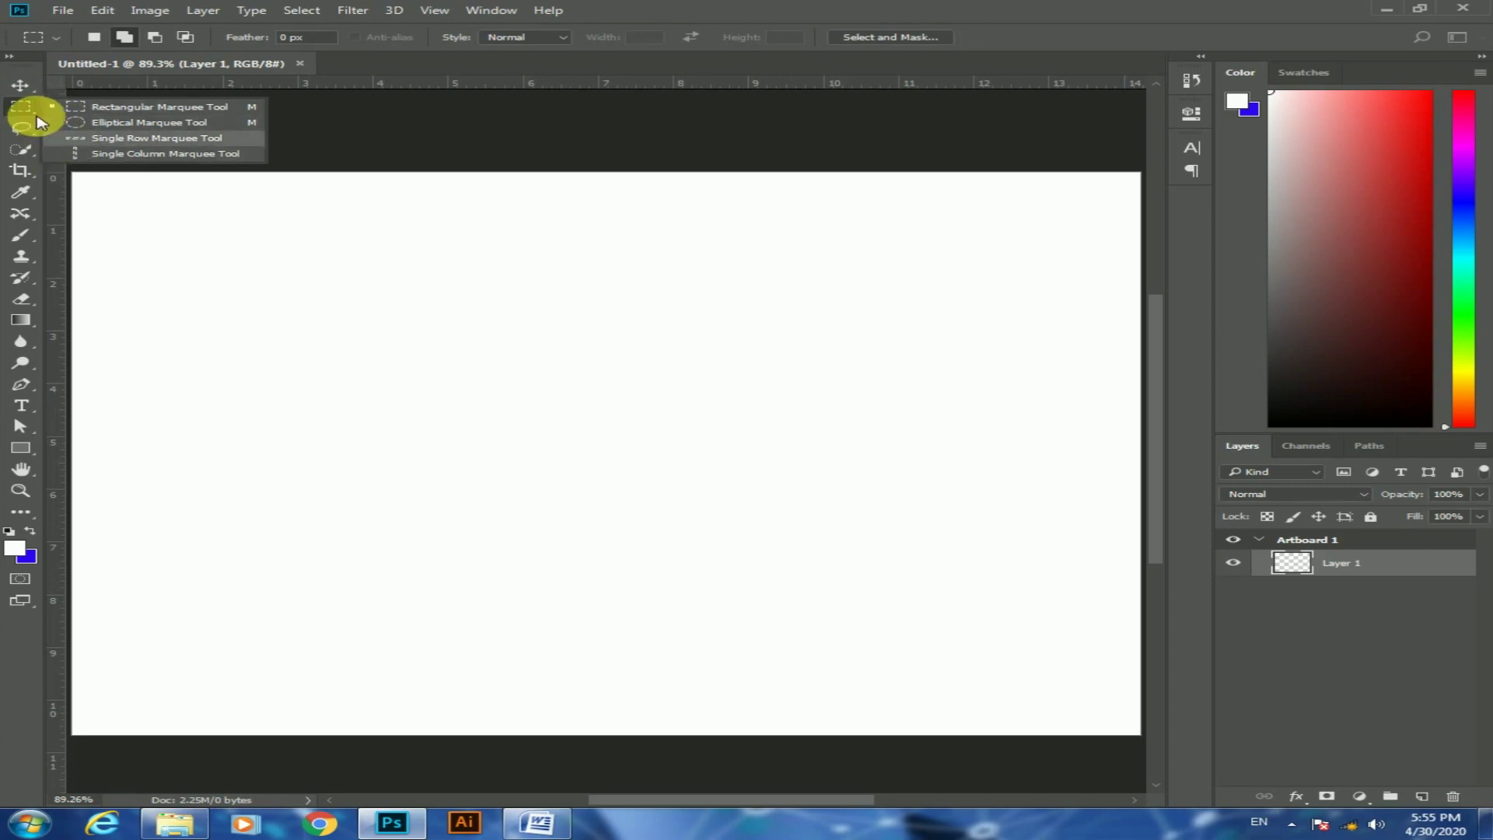
click(31, 117)
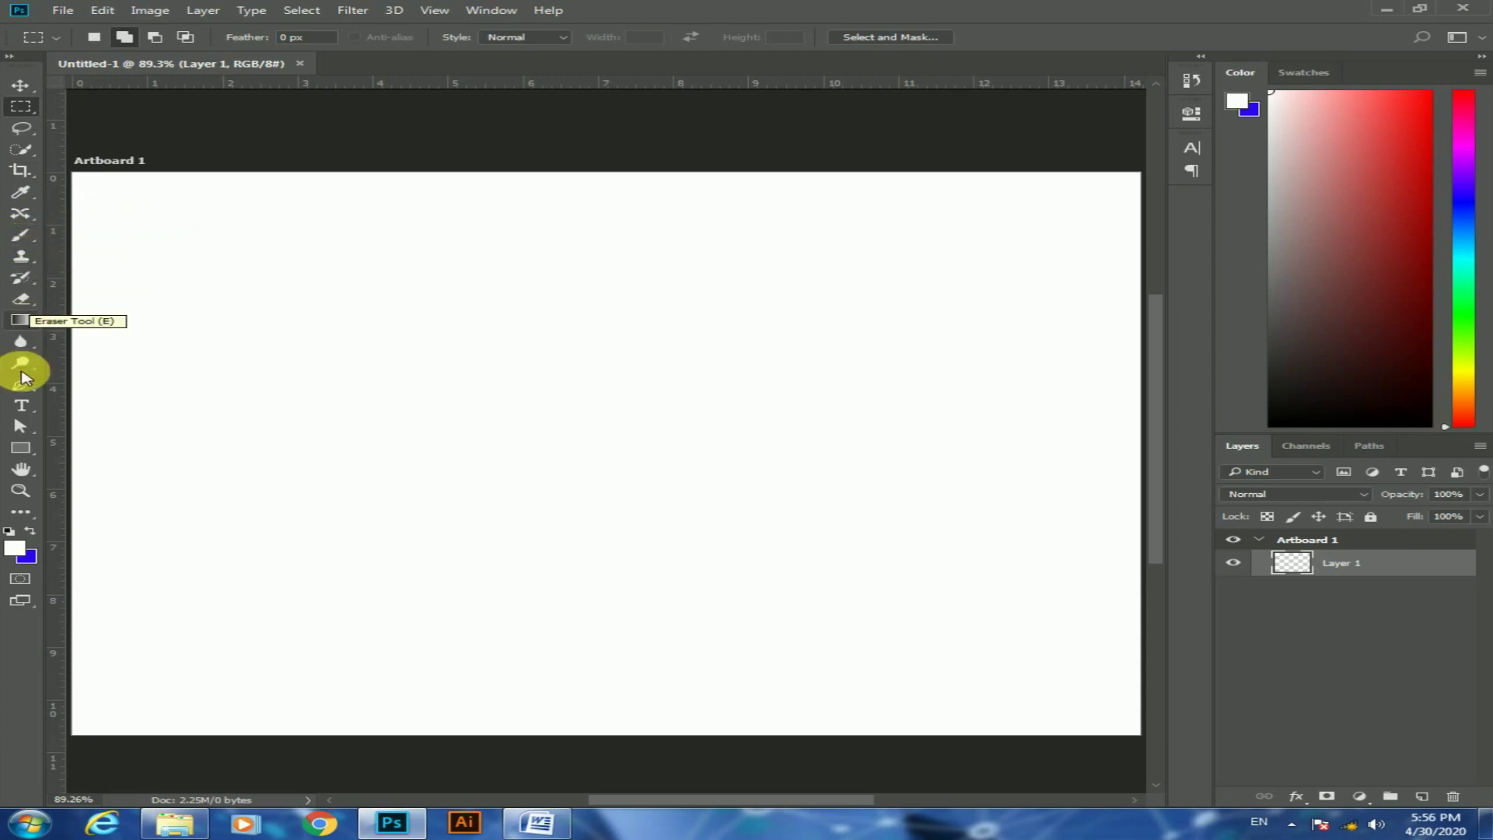
Step: Draw a wide paragraph text box across the middle of the artboard and enter the text "thanks"
click(20, 405)
drag(334, 334, 857, 510)
text(t)
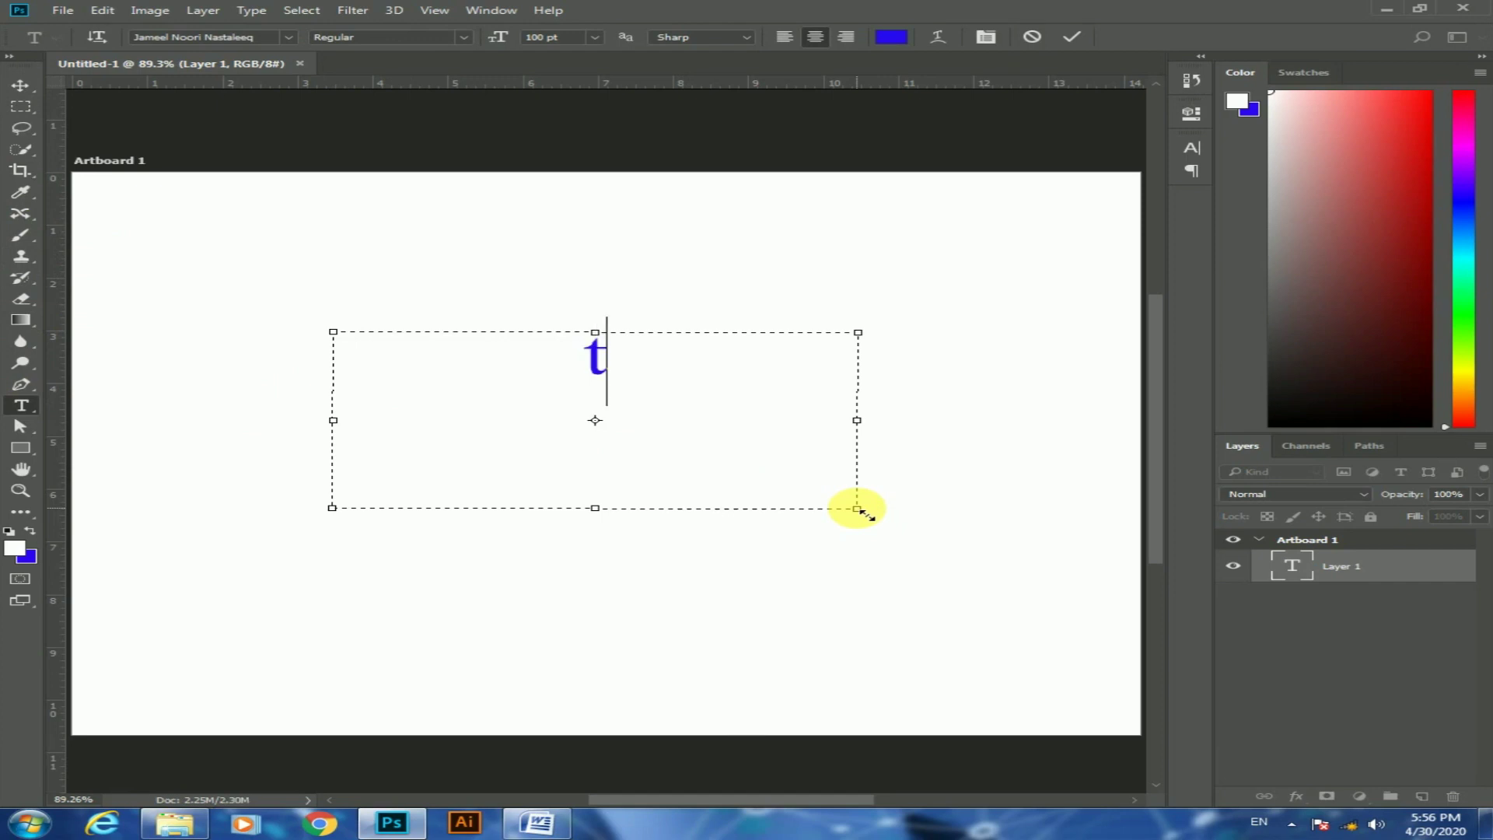
text(hanks)
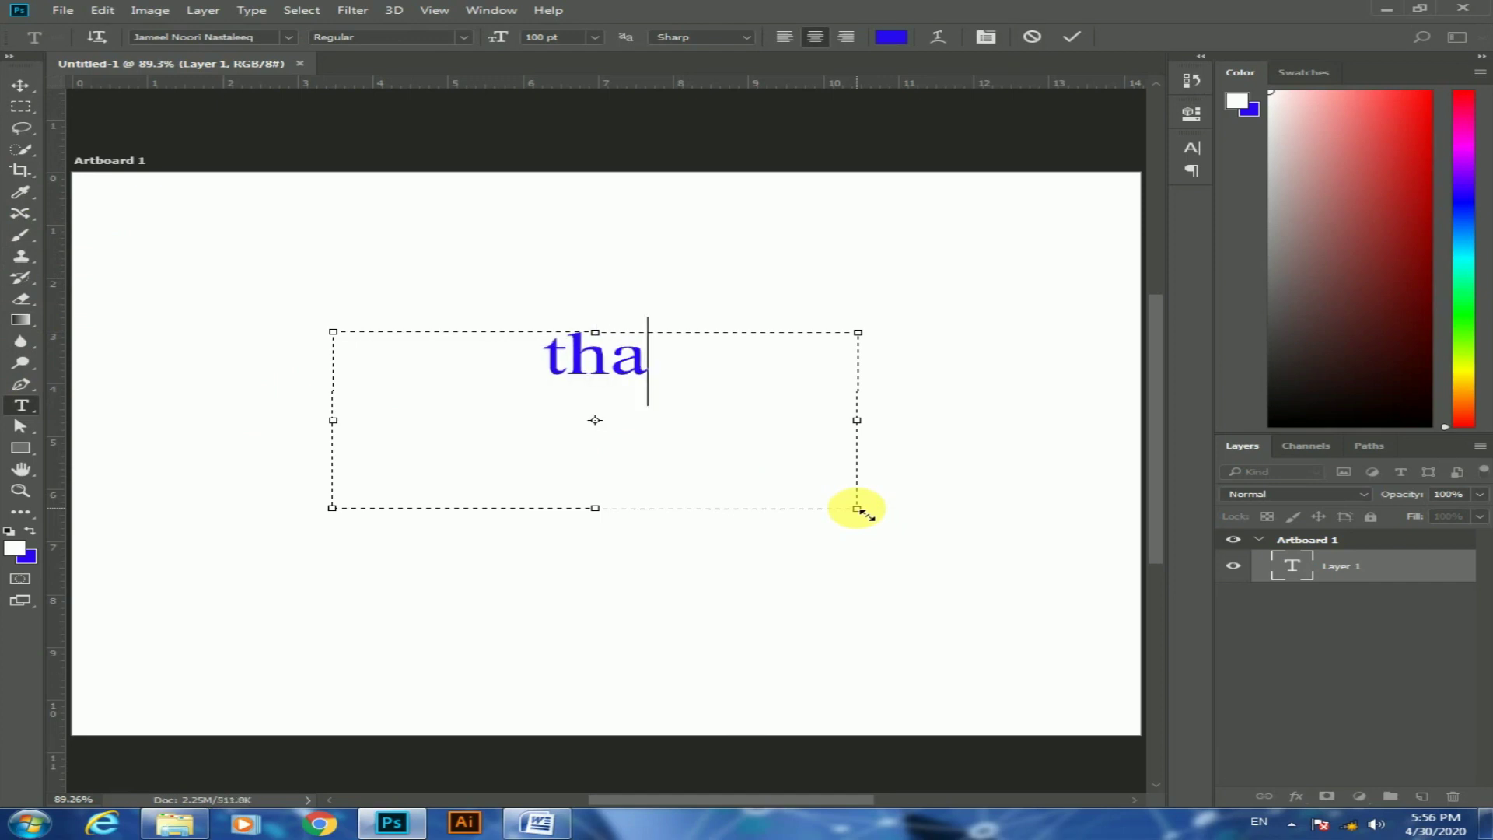